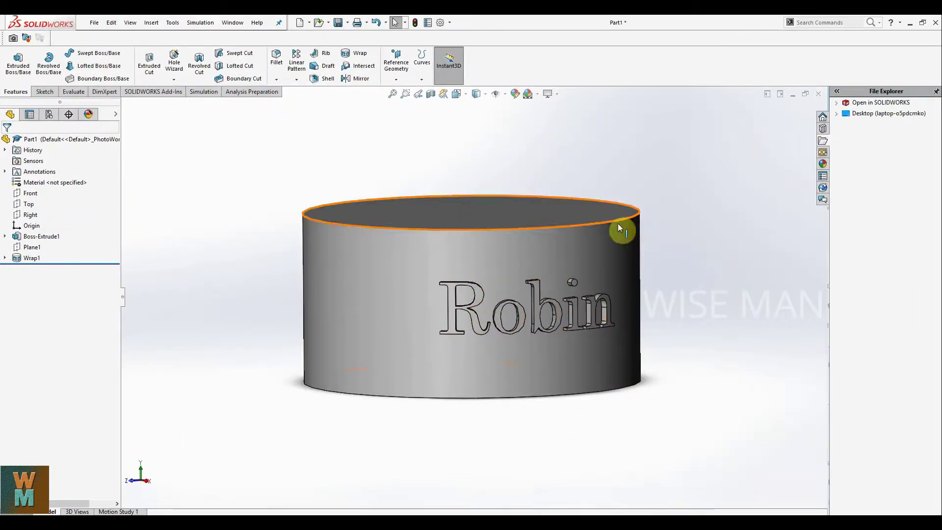
# Create a new part document, Part3
pyautogui.moveTo(708, 286); pyautogui.dragTo(737, 311, button='middle')
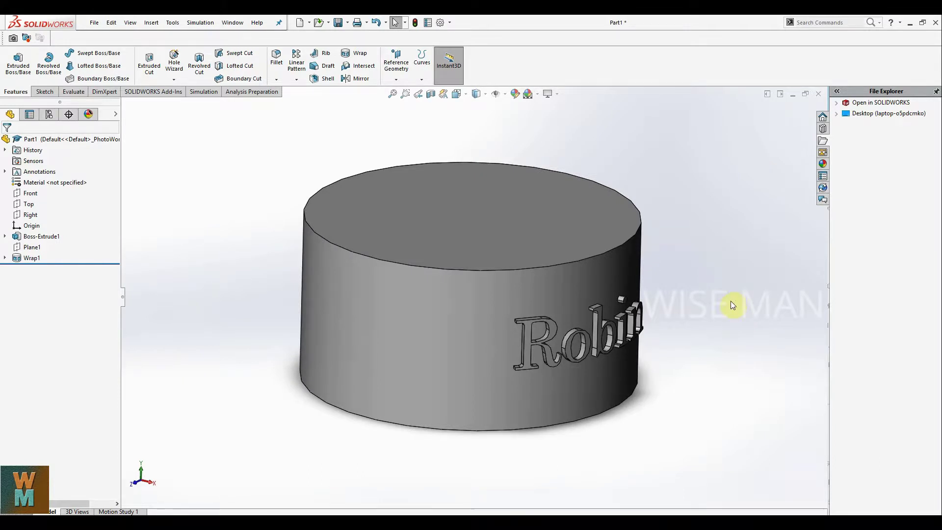
pyautogui.moveTo(727, 318); pyautogui.dragTo(707, 300, button='middle')
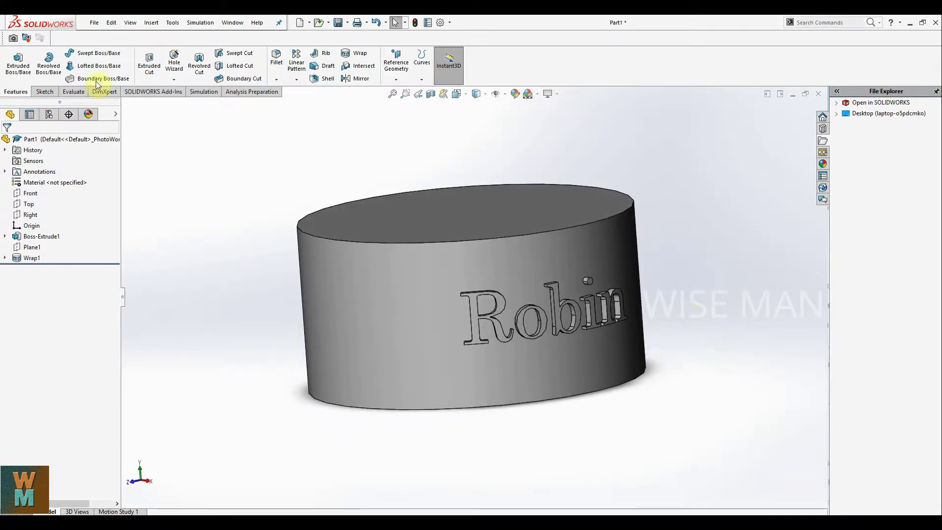
pyautogui.moveTo(484, 290); pyautogui.dragTo(476, 324, button='middle')
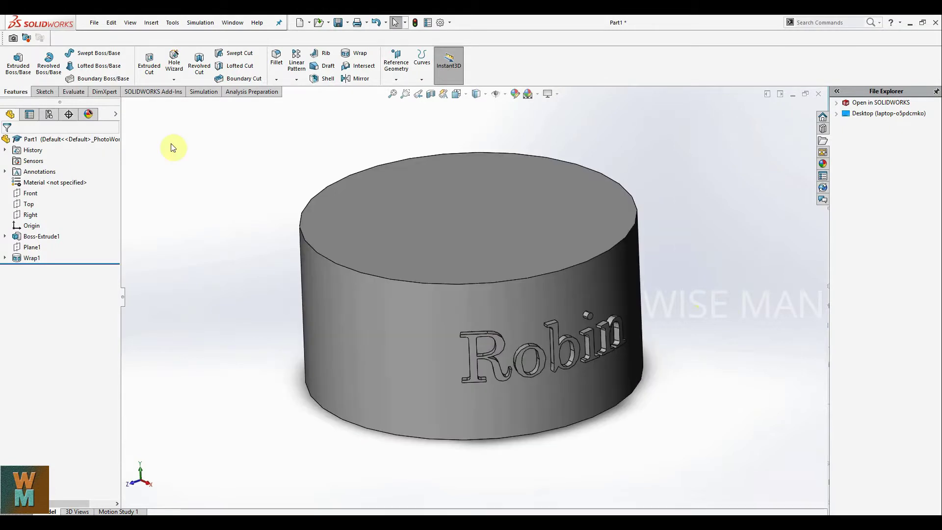
pyautogui.click(92, 23)
pyautogui.click(102, 36)
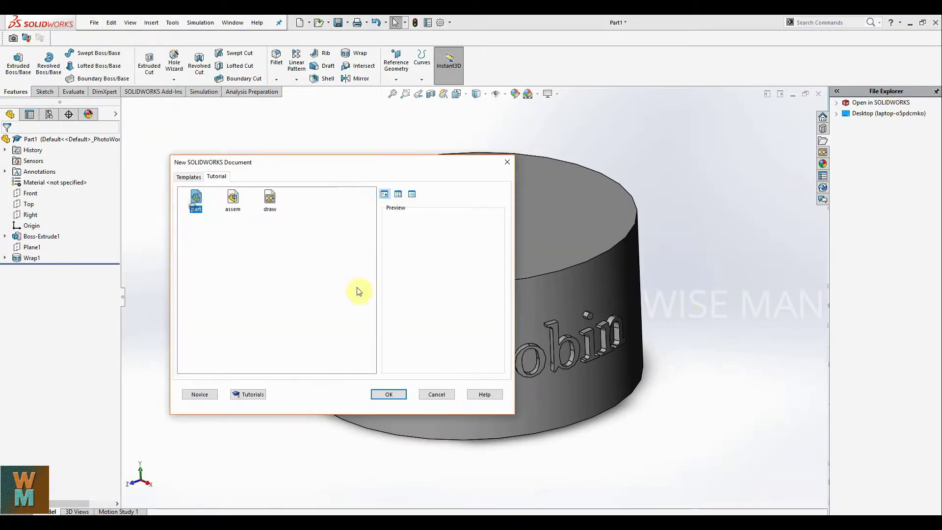
pyautogui.click(389, 394)
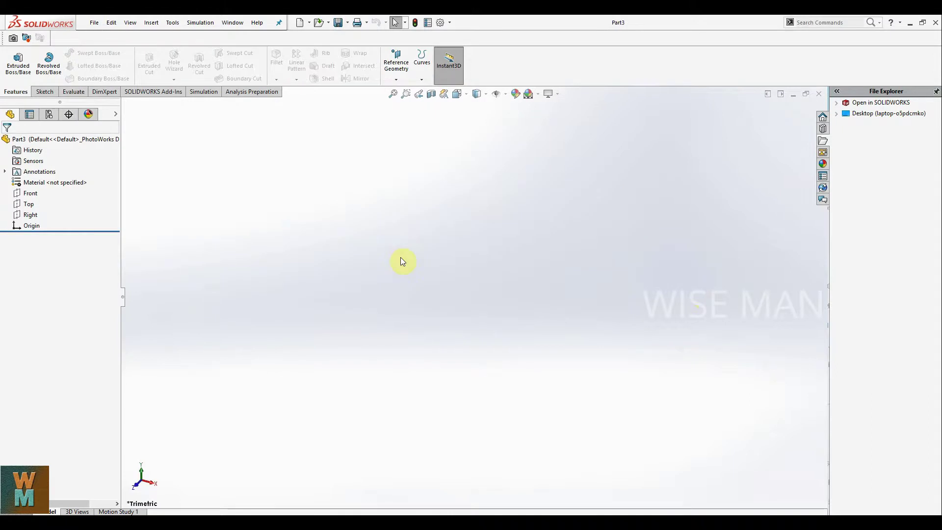
# Sketch a radius-10 circle centred on the origin on the Top plane
pyautogui.click(44, 92)
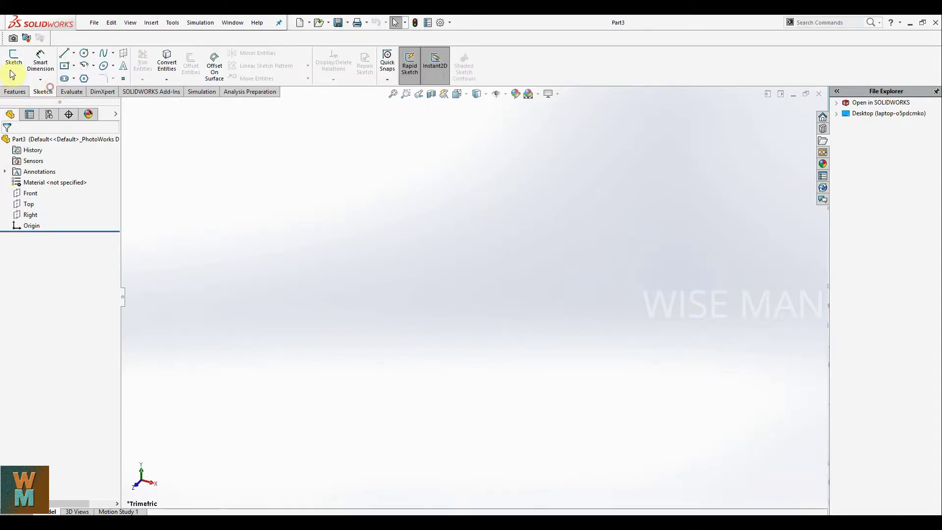
pyautogui.click(13, 59)
pyautogui.click(372, 287)
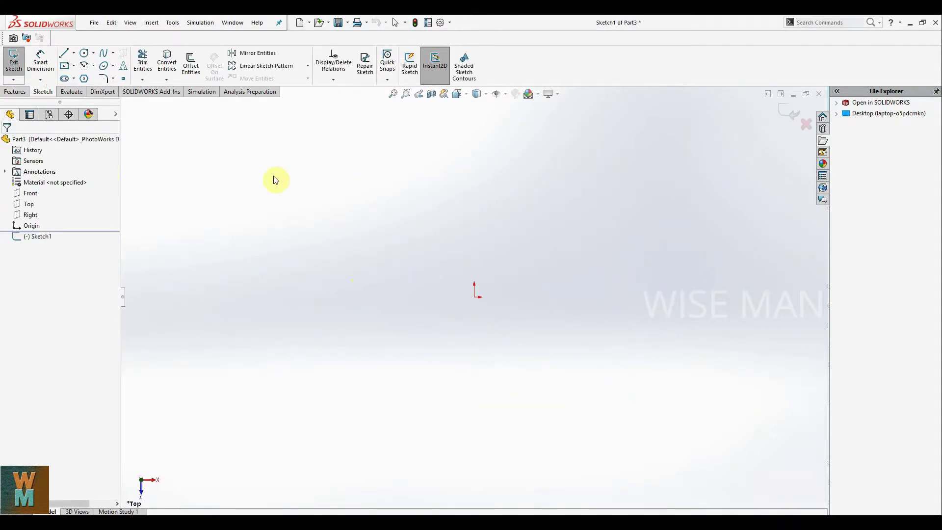
pyautogui.click(84, 53)
pyautogui.click(474, 297)
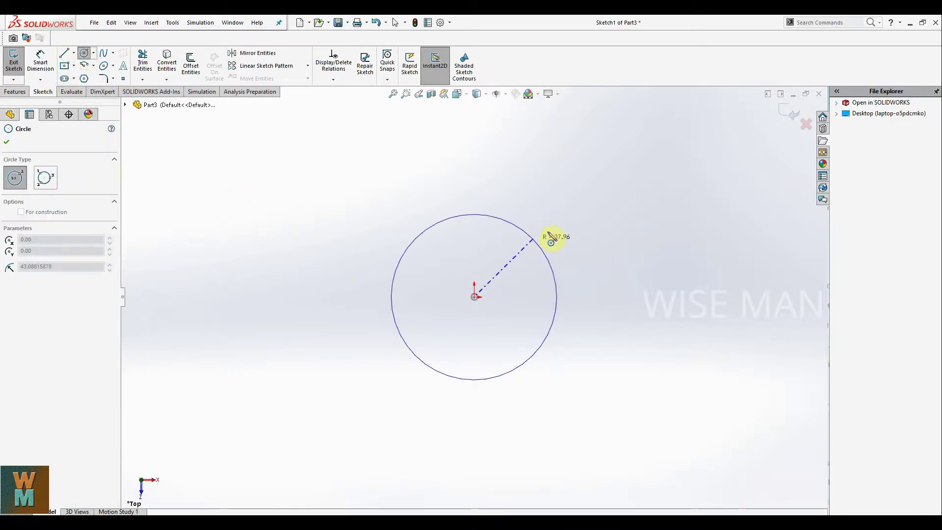
pyautogui.click(548, 231)
pyautogui.write('10')
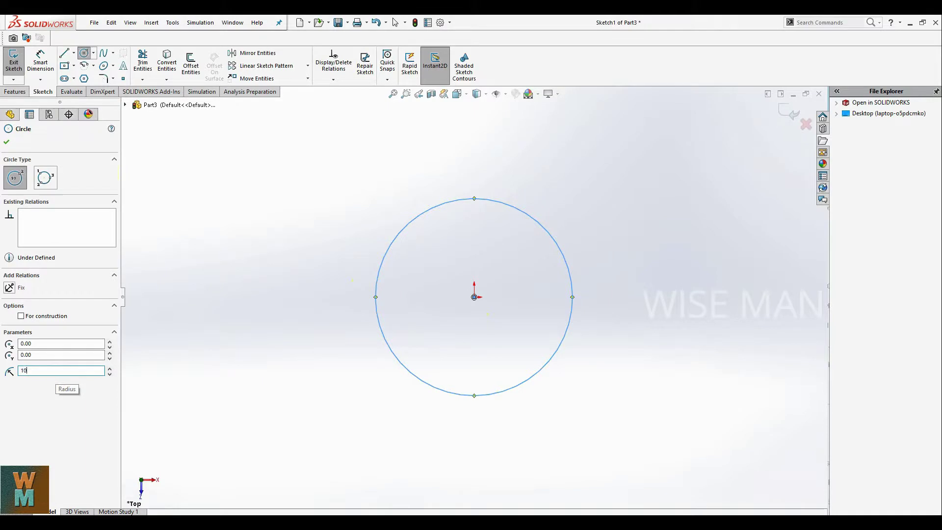
pyautogui.press('Return')
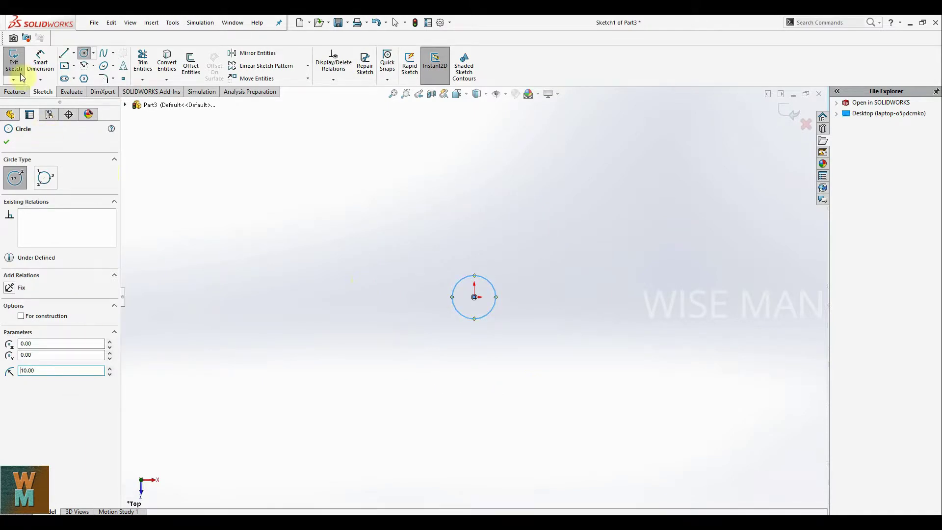
pyautogui.click(15, 93)
# Extrude the circle 10 mm blind into a solid cylinder
pyautogui.click(17, 69)
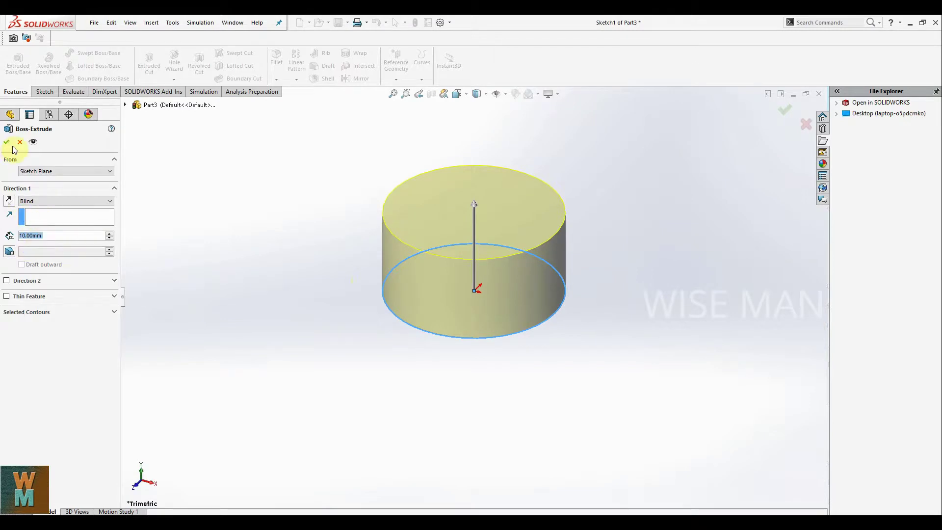
pyautogui.click(7, 143)
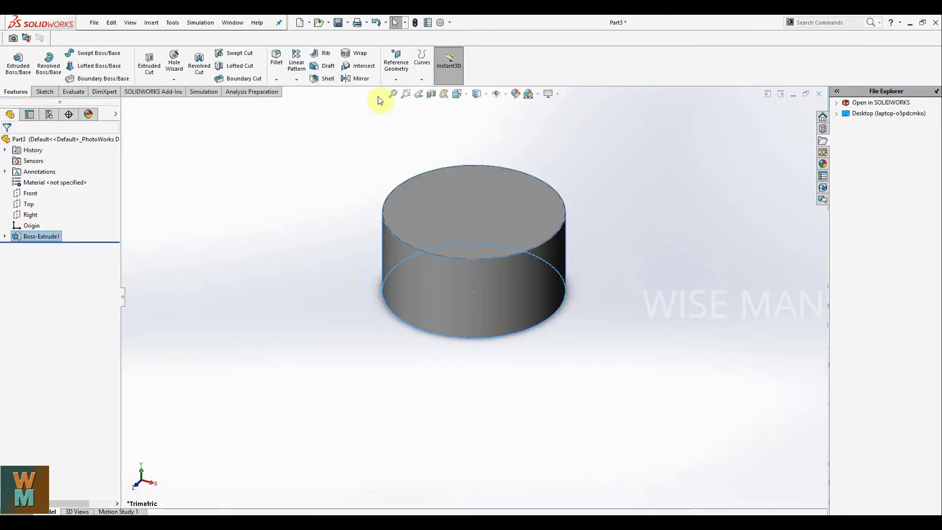
pyautogui.press('f')
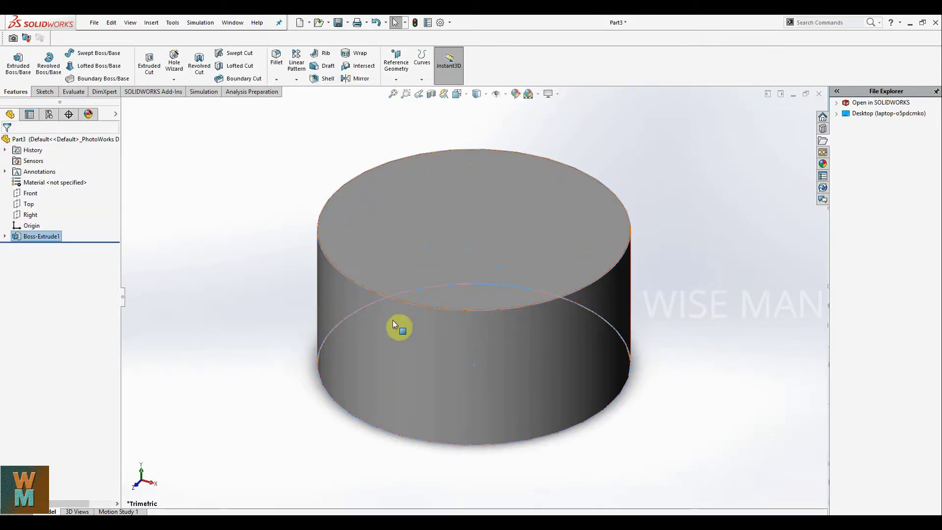
# Select the Right plane and fit the cylinder in the view
pyautogui.click(29, 215)
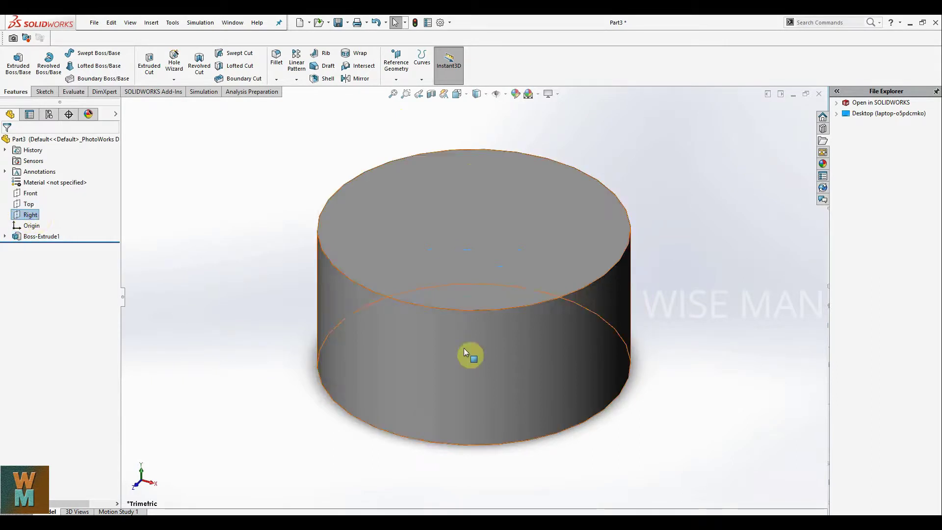
pyautogui.scroll(5, 467, 366)
pyautogui.moveTo(473, 374); pyautogui.dragTo(468, 317, button='middle')
pyautogui.scroll(2, 471, 319)
pyautogui.scroll(-7, 481, 323)
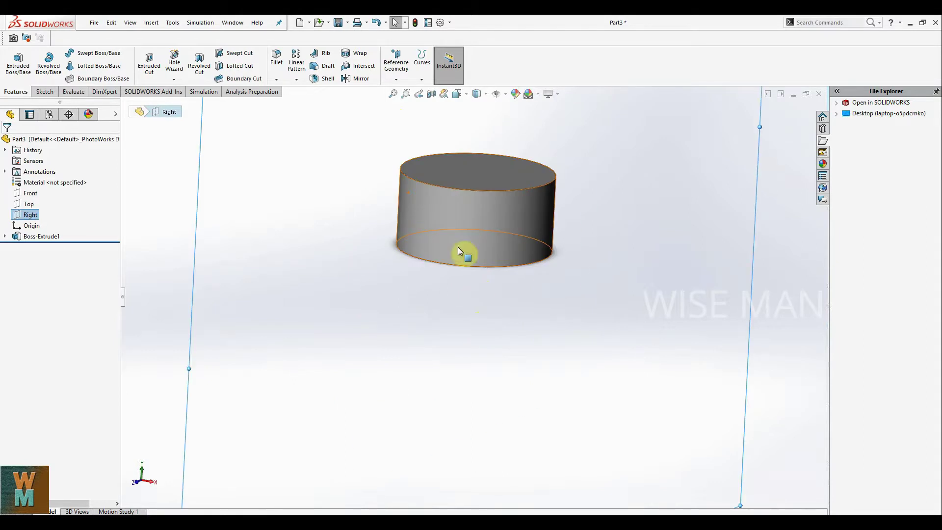
pyautogui.click(393, 94)
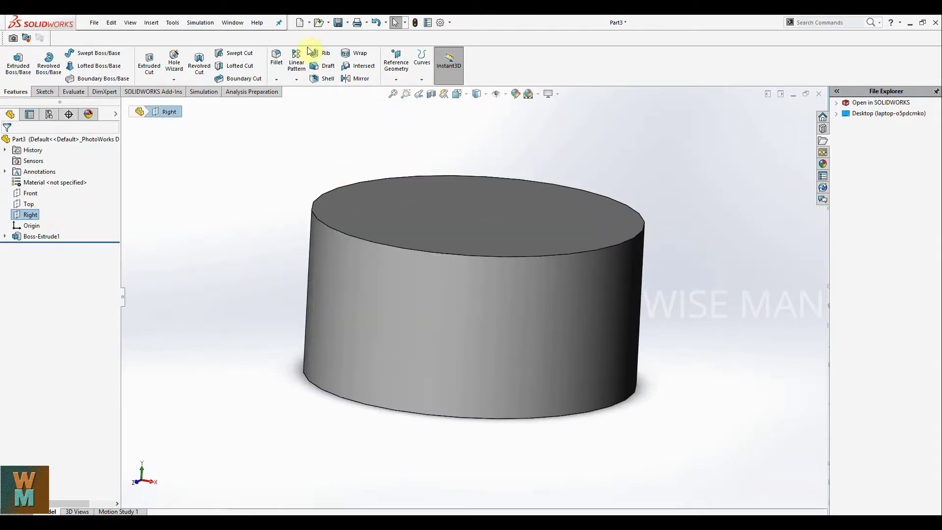
# Start a new reference plane tangent to the cylinder's curved side
pyautogui.click(405, 77)
pyautogui.click(409, 89)
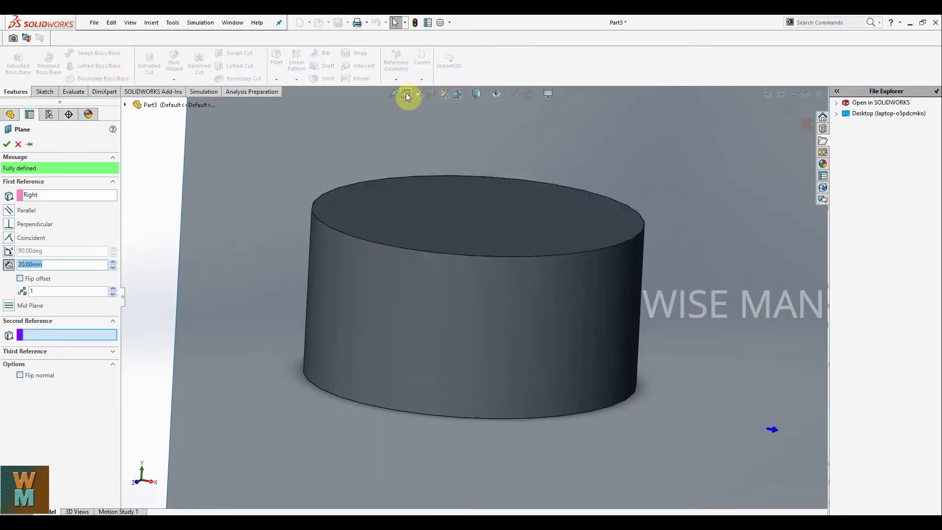
pyautogui.scroll(3, 385, 258)
pyautogui.moveTo(385, 258); pyautogui.dragTo(410, 256, button='middle')
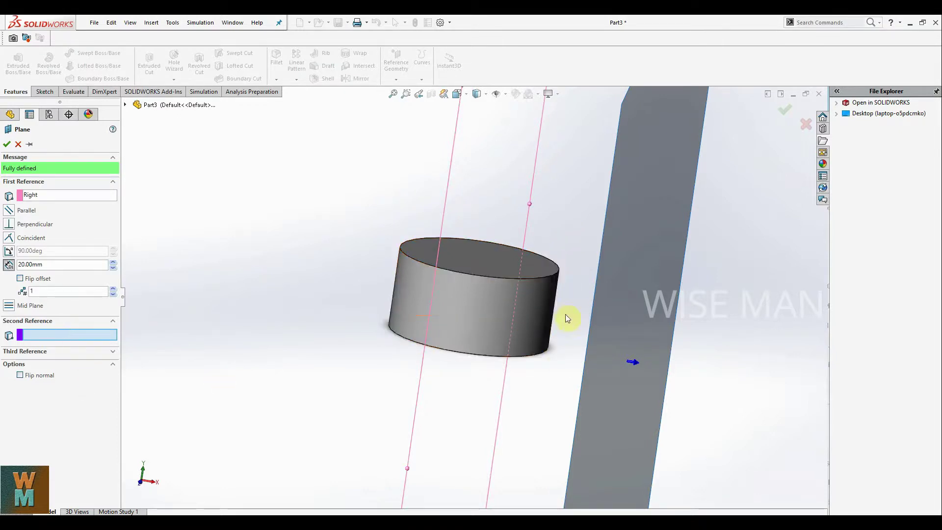
pyautogui.click(531, 318)
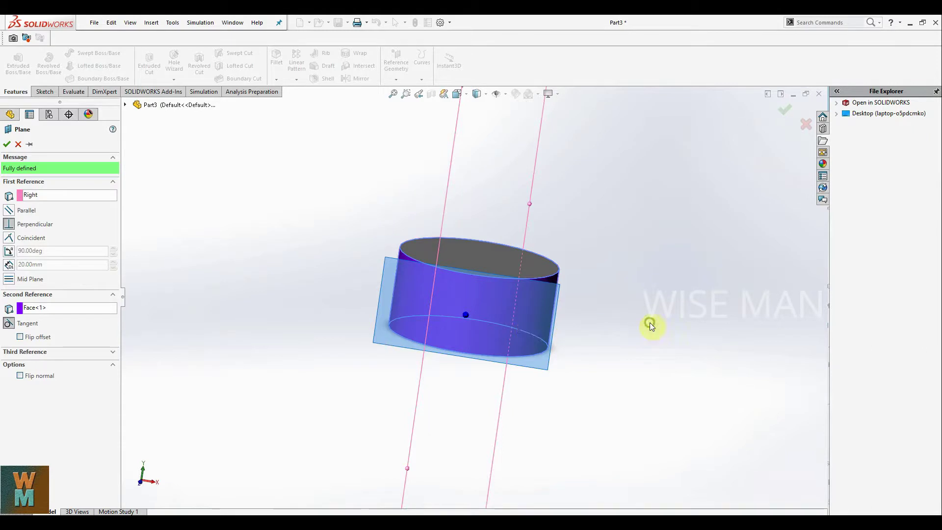
# Make the plane parallel to the Right plane and confirm it as Plane1
pyautogui.moveTo(652, 326); pyautogui.dragTo(621, 305, button='middle')
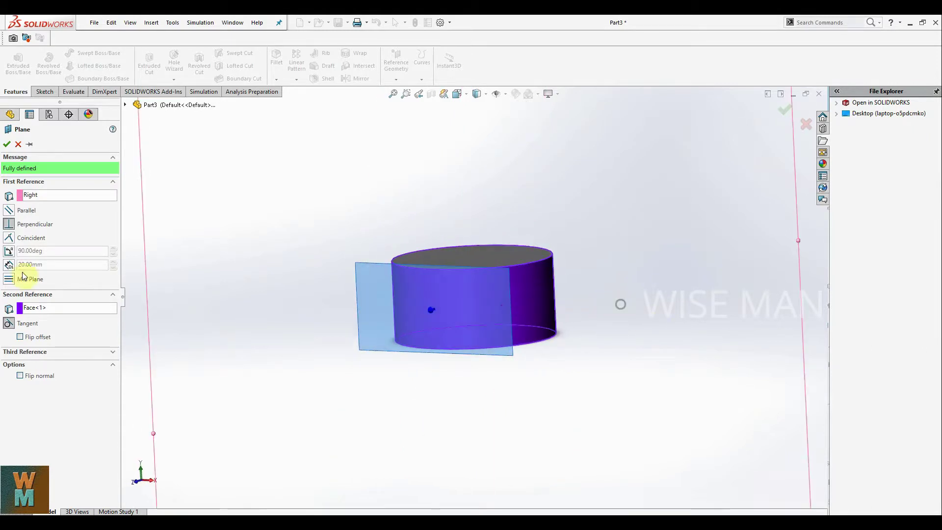
pyautogui.click(13, 211)
pyautogui.scroll(3, 669, 375)
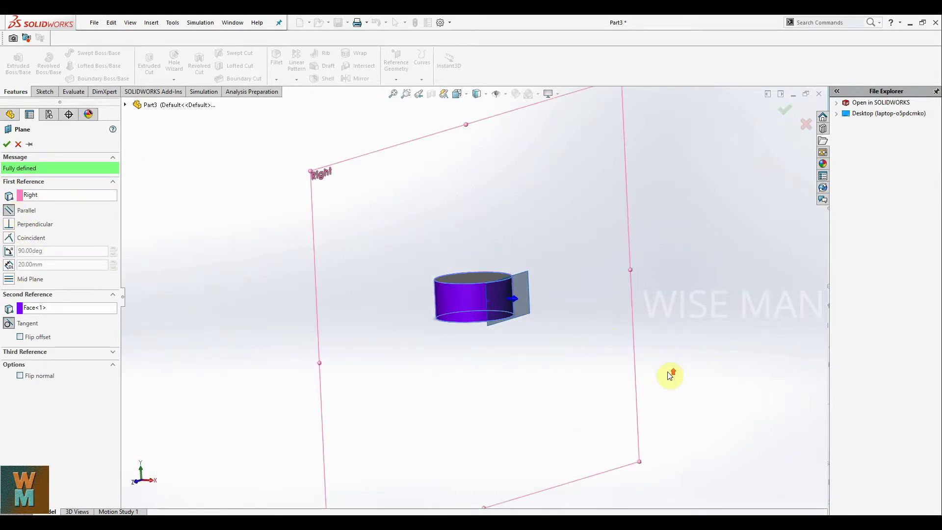
pyautogui.moveTo(669, 374); pyautogui.dragTo(543, 315, button='middle')
pyautogui.scroll(3, 539, 314)
pyautogui.scroll(-5, 539, 314)
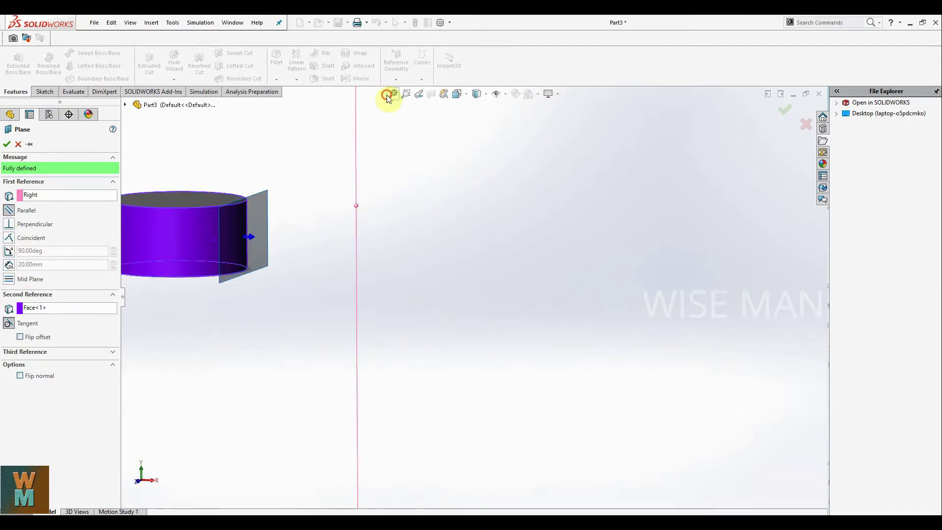
pyautogui.click(387, 96)
pyautogui.click(7, 144)
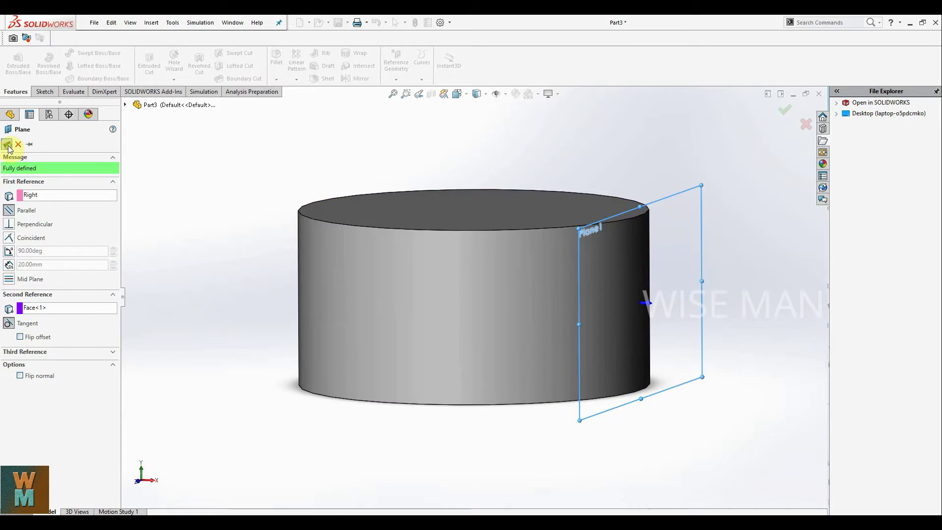
# Open a sketch on Plane1 and enter the sketch text 'Robin'
pyautogui.moveTo(753, 239); pyautogui.dragTo(727, 260, button='middle')
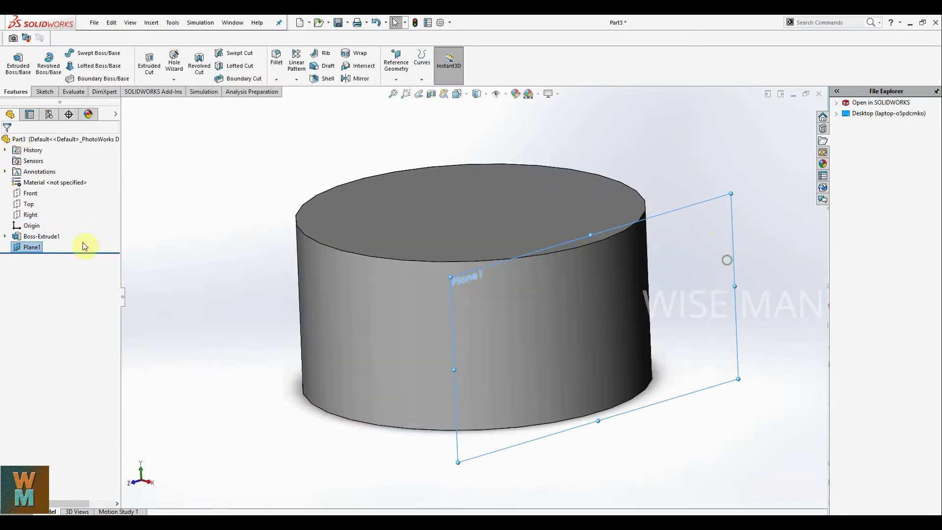
pyautogui.rightClick(30, 251)
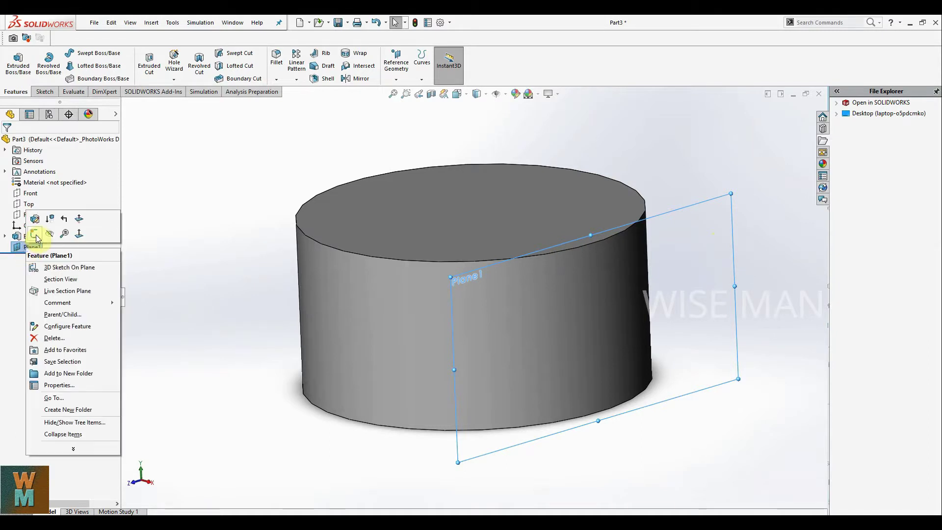
pyautogui.click(37, 237)
pyautogui.moveTo(670, 352)
pyautogui.mouseDown(button='middle')
pyautogui.moveTo(625, 341)
pyautogui.moveTo(658, 374)
pyautogui.mouseUp(button='middle')
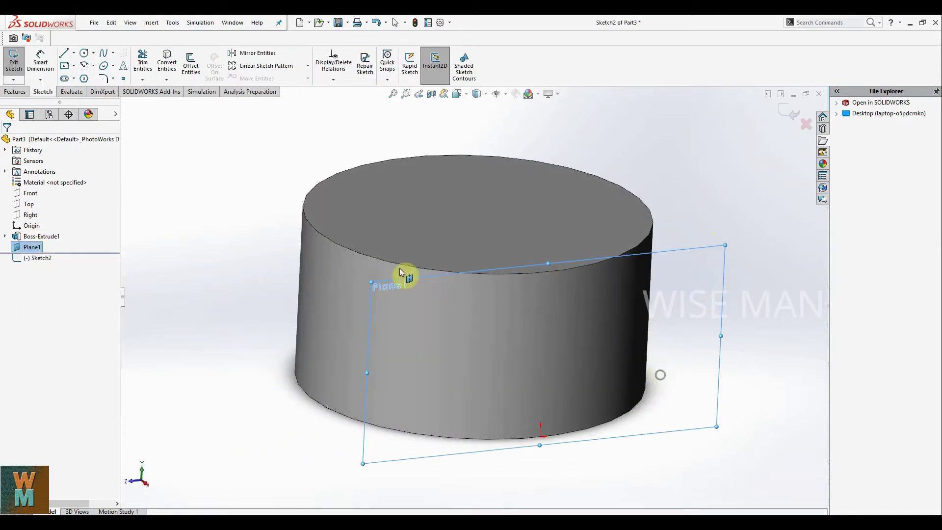
pyautogui.click(123, 68)
pyautogui.click(28, 227)
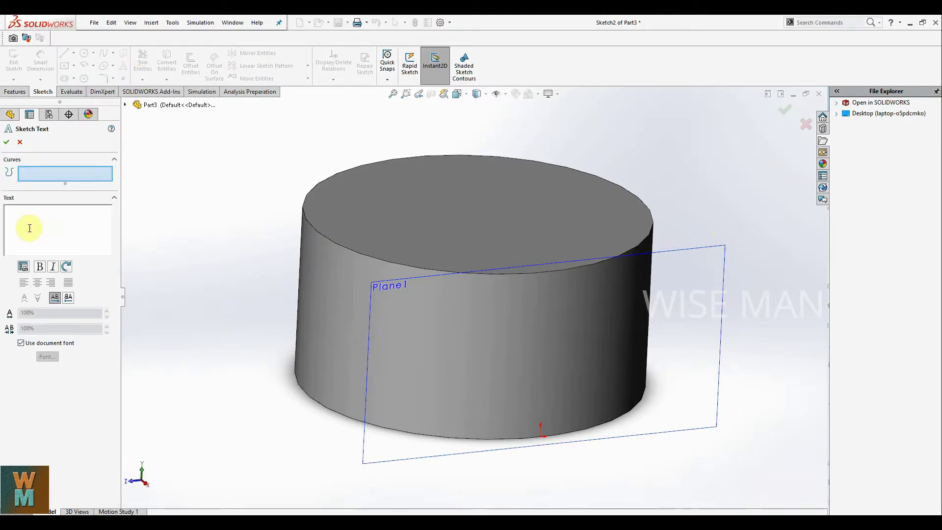
pyautogui.write('Robin')
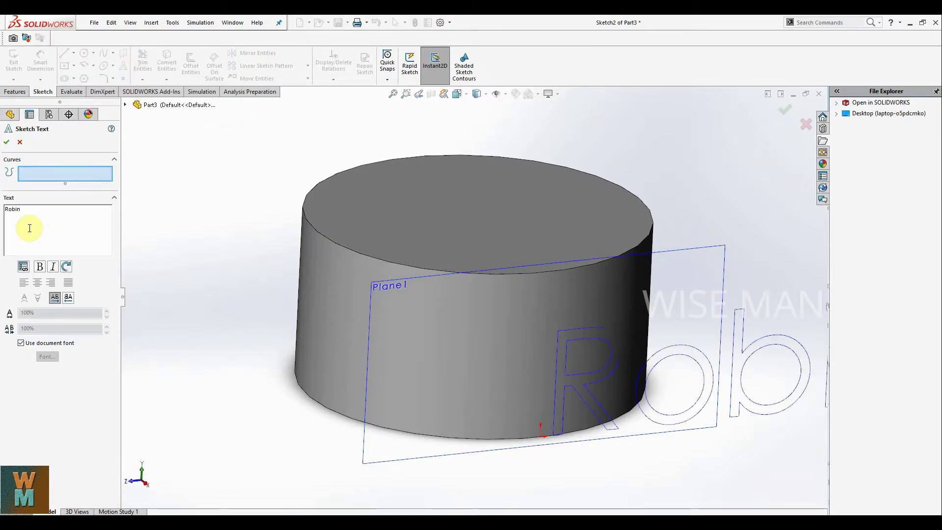
# Set the text to Century Schoolbook at 10 points and place it on the cylinder face
pyautogui.moveTo(592, 325); pyautogui.dragTo(655, 320, button='middle')
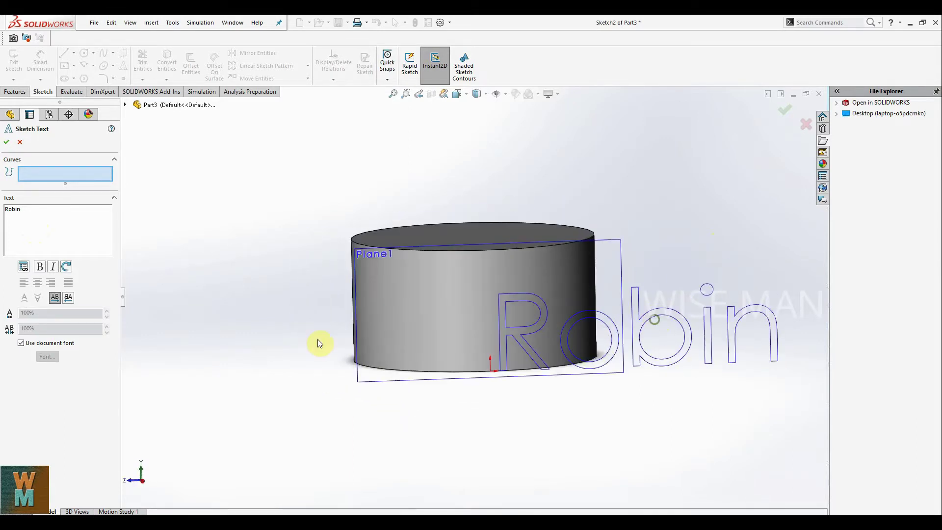
pyautogui.click(21, 344)
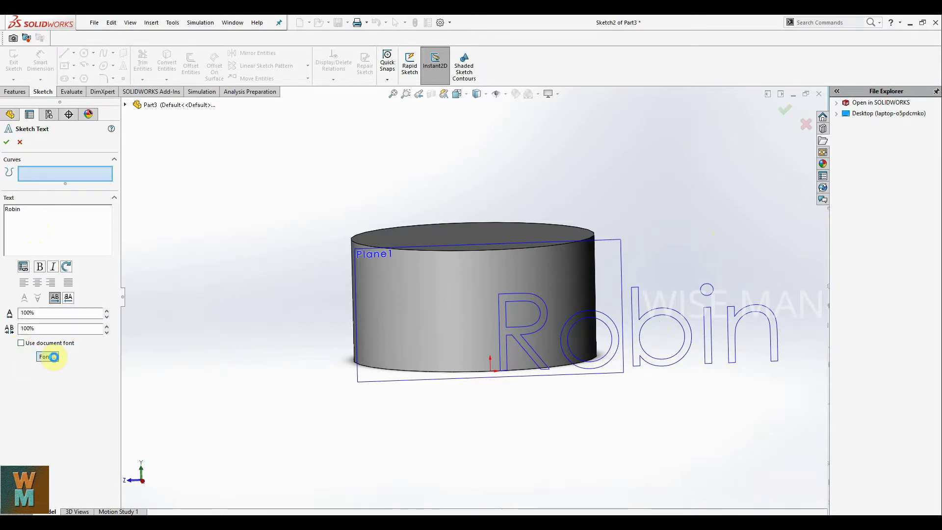
pyautogui.click(47, 357)
pyautogui.click(399, 250)
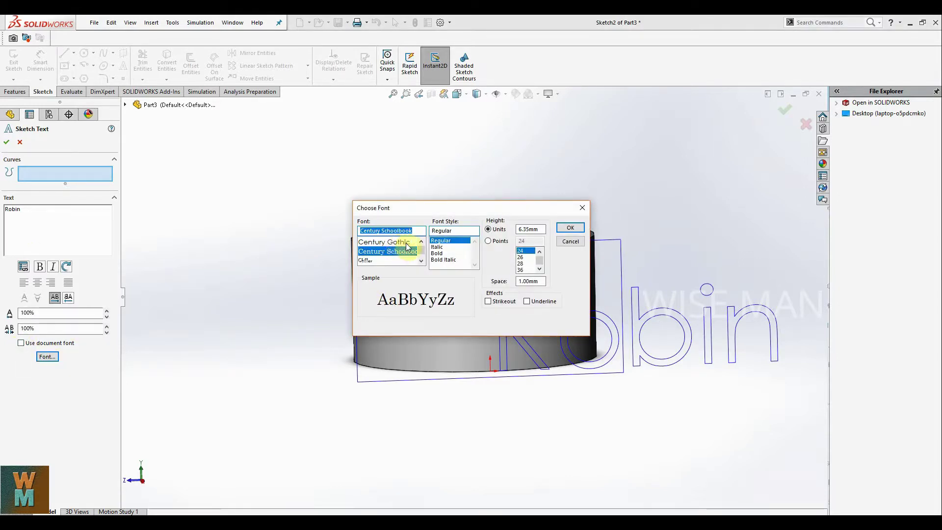
pyautogui.click(489, 241)
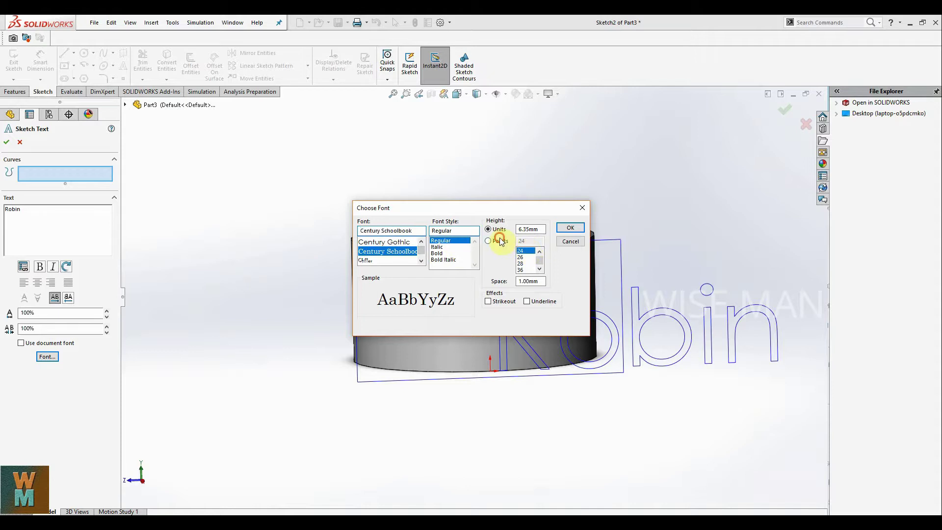
pyautogui.click(532, 241)
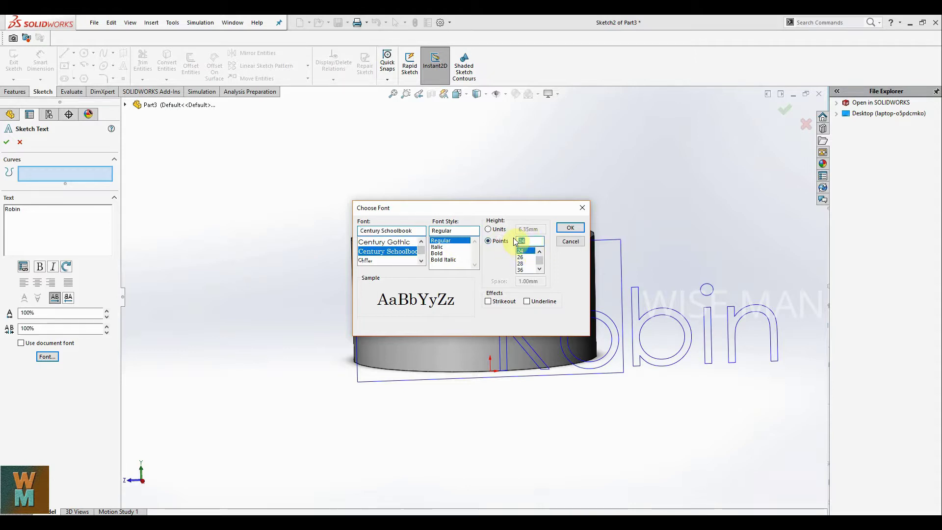
pyautogui.write('10')
pyautogui.press('Return')
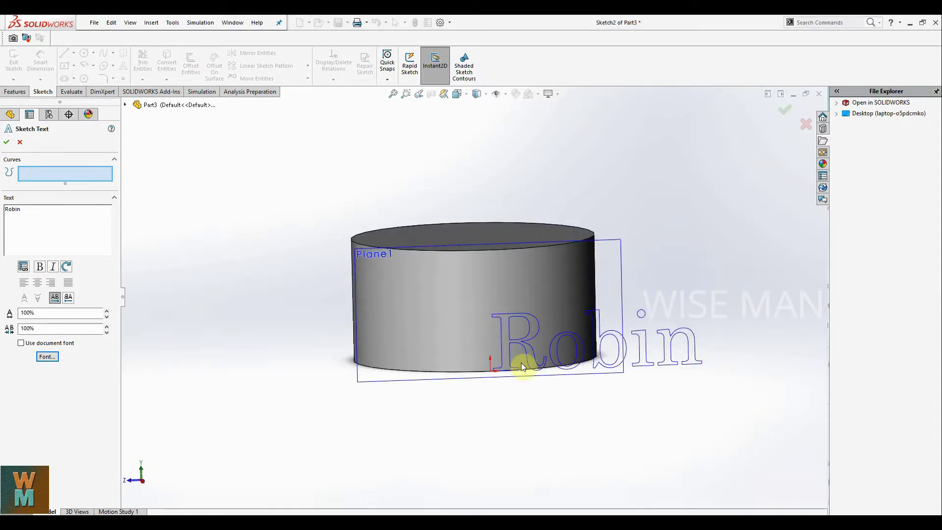
pyautogui.click(411, 337)
pyautogui.click(395, 347)
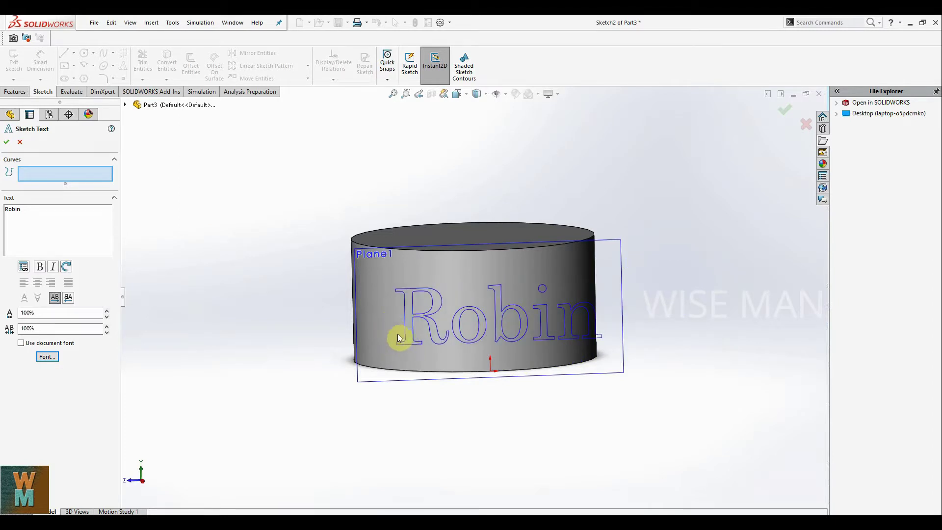
# Accept the text, dimension its start point 2 mm from the bottom edge, and exit the sketch
pyautogui.click(7, 143)
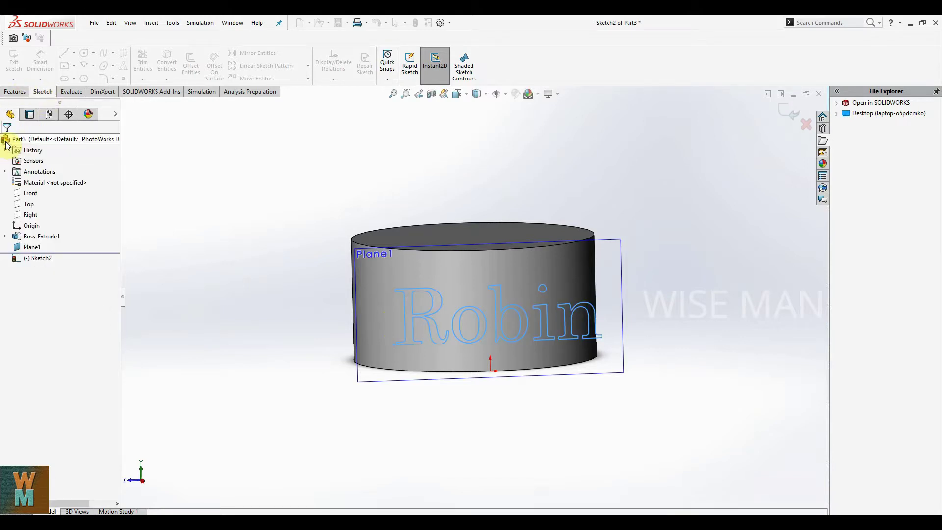
pyautogui.click(41, 61)
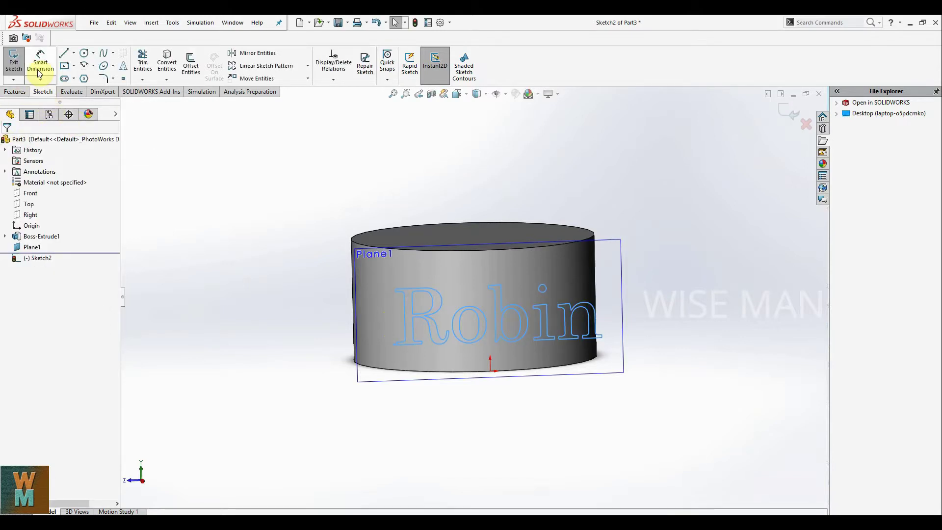
pyautogui.click(395, 345)
pyautogui.click(414, 372)
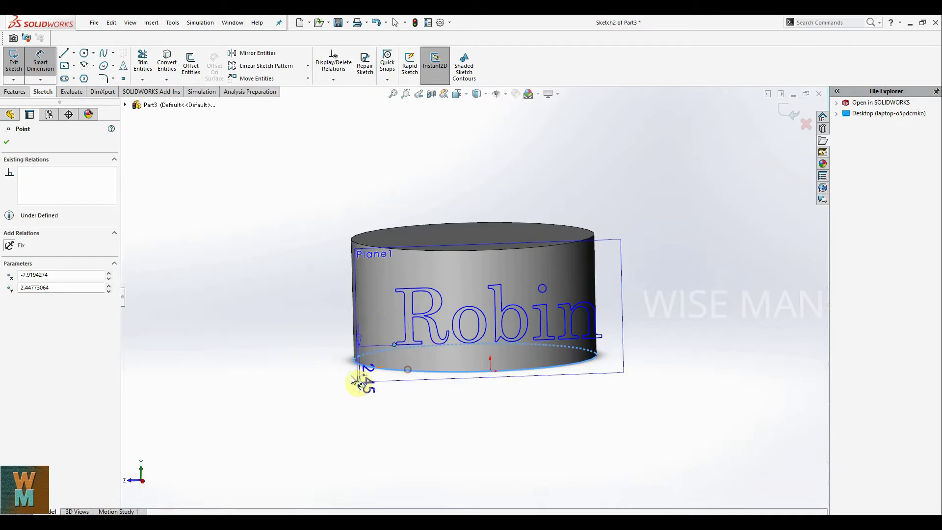
pyautogui.click(300, 371)
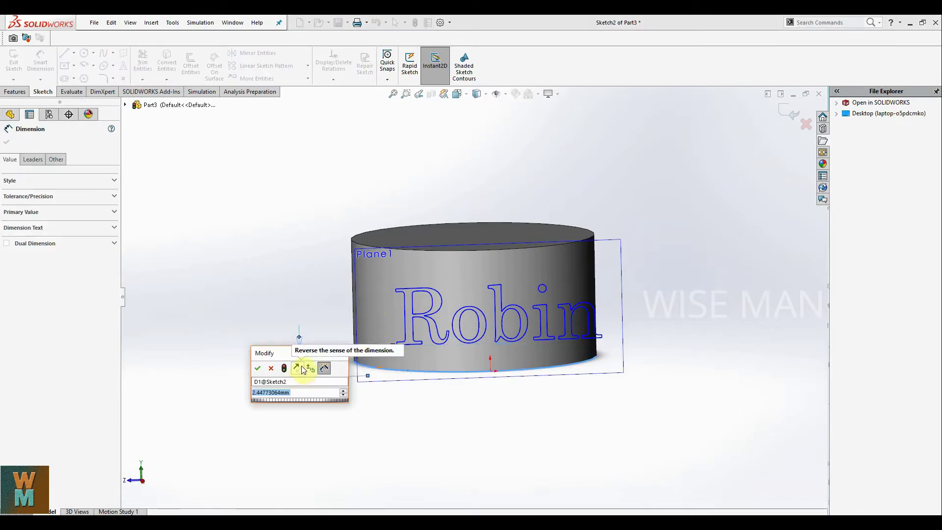
pyautogui.write('2')
pyautogui.press('Return')
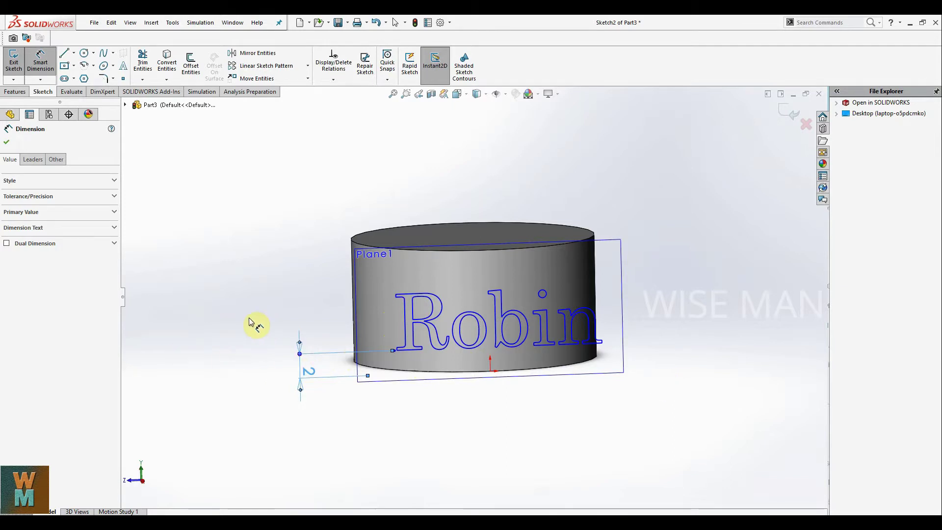
pyautogui.click(41, 61)
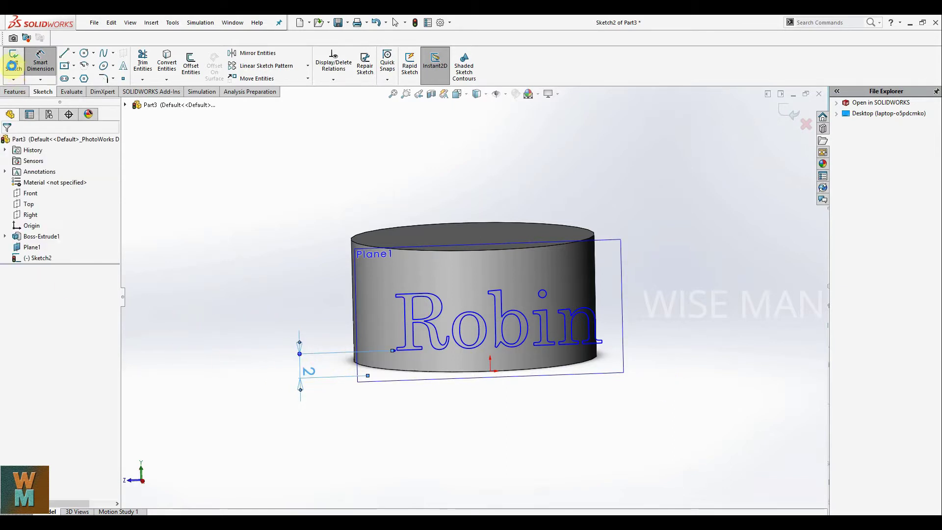
pyautogui.click(14, 62)
# Wrap Sketch2 onto the cylinder's curved face at 1.00 mm depth
pyautogui.click(355, 54)
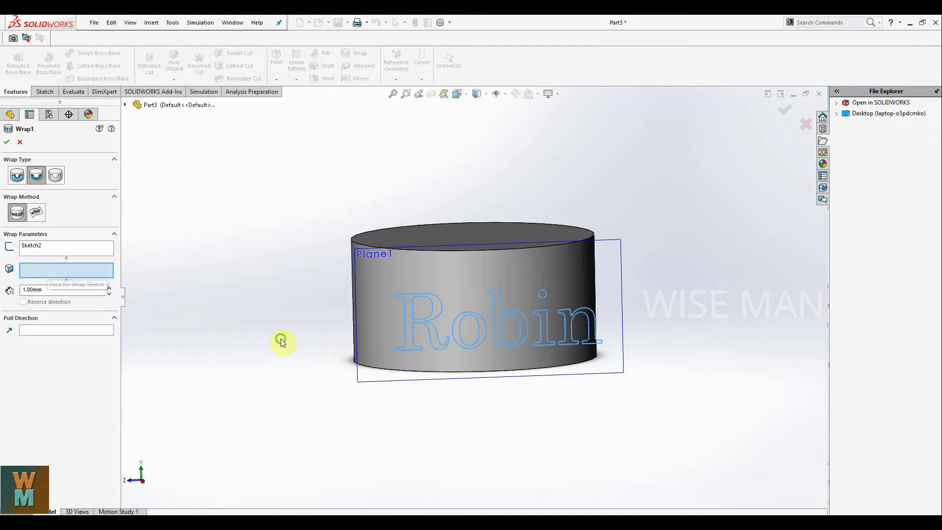
pyautogui.moveTo(281, 339); pyautogui.dragTo(307, 333, button='middle')
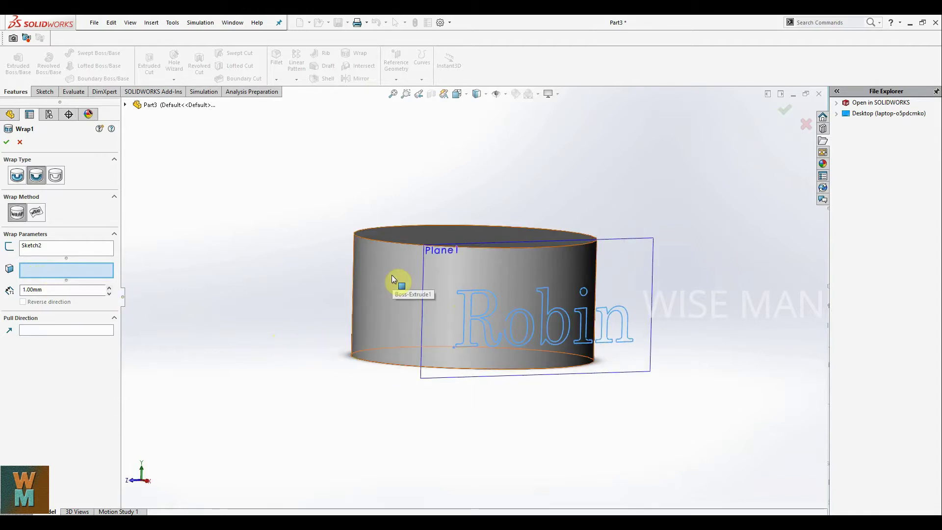
pyautogui.click(387, 287)
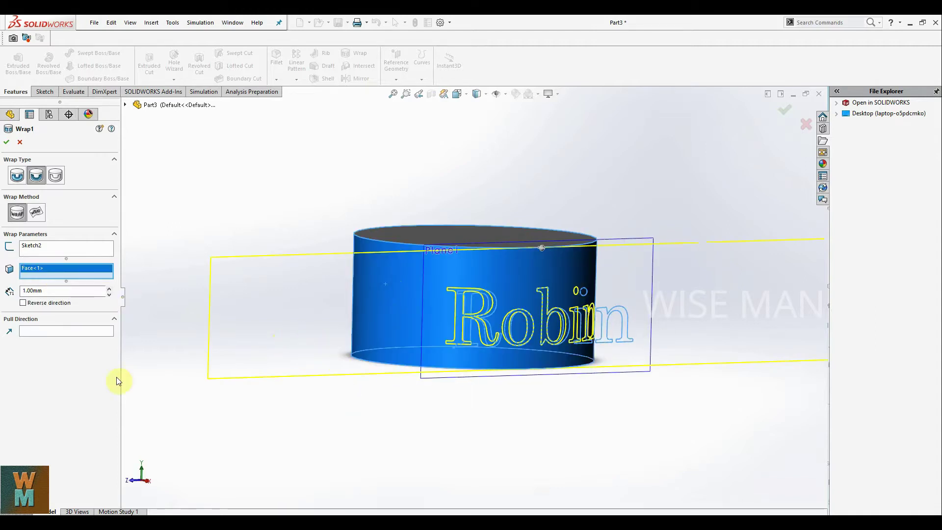
pyautogui.click(42, 291)
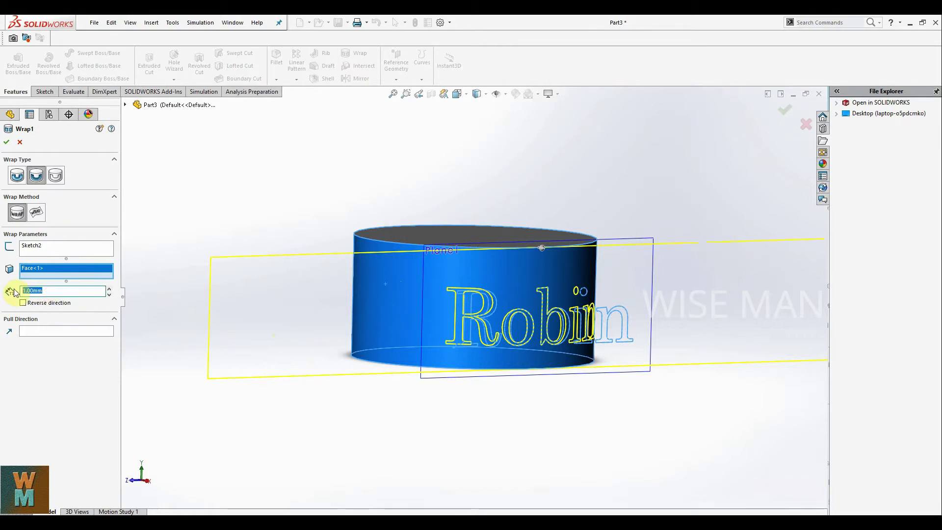
pyautogui.click(22, 255)
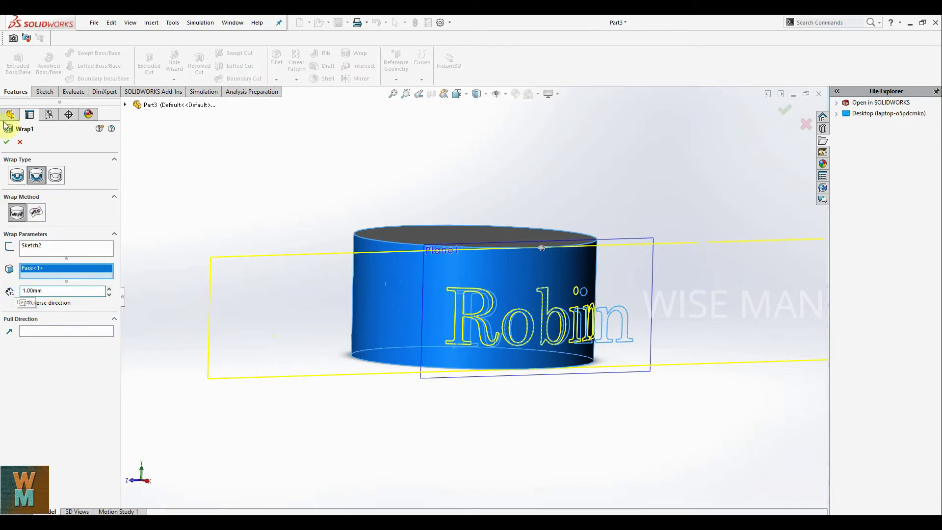
pyautogui.click(7, 141)
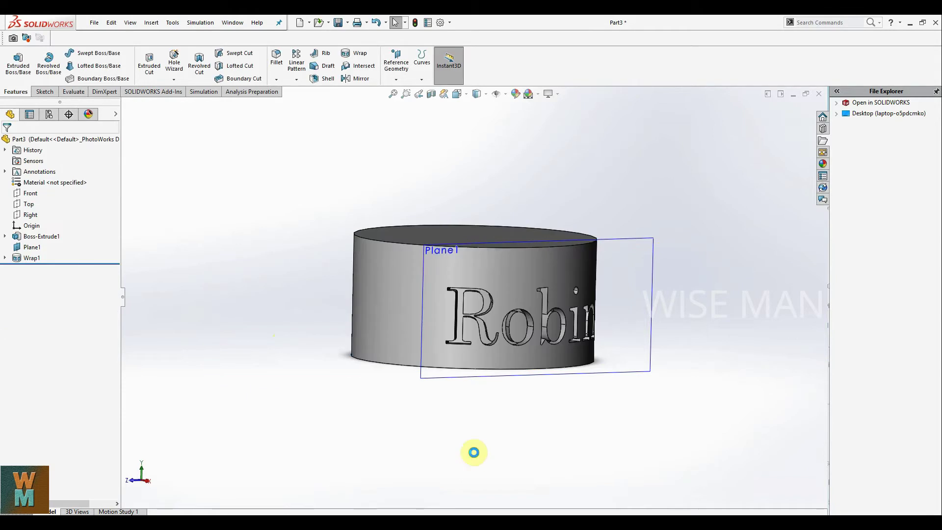
pyautogui.moveTo(475, 450); pyautogui.dragTo(451, 455, button='middle')
# Edit Wrap1 and change its type to Emboss
pyautogui.rightClick(17, 258)
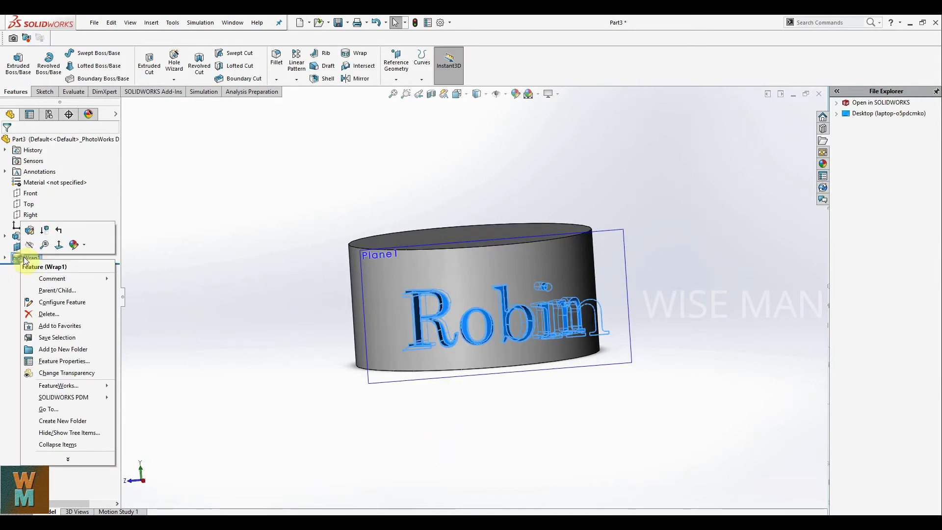
pyautogui.click(30, 236)
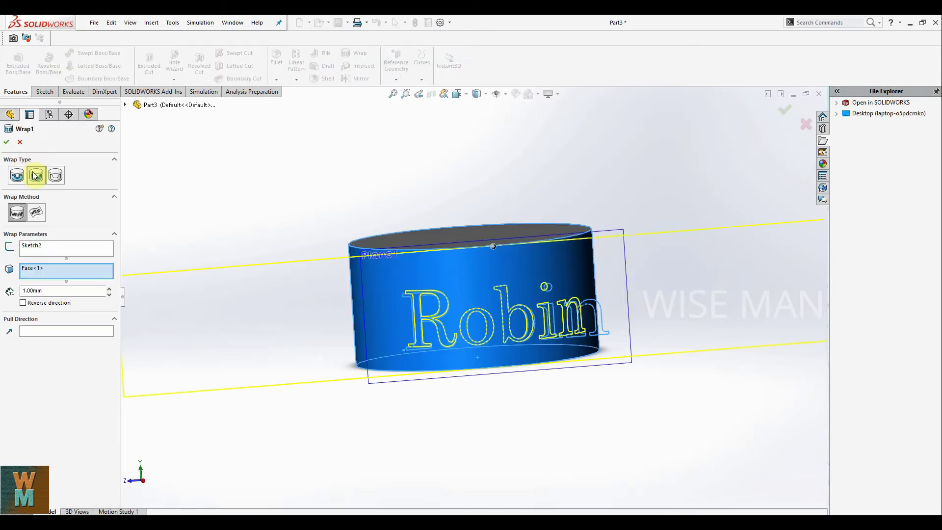
pyautogui.click(19, 177)
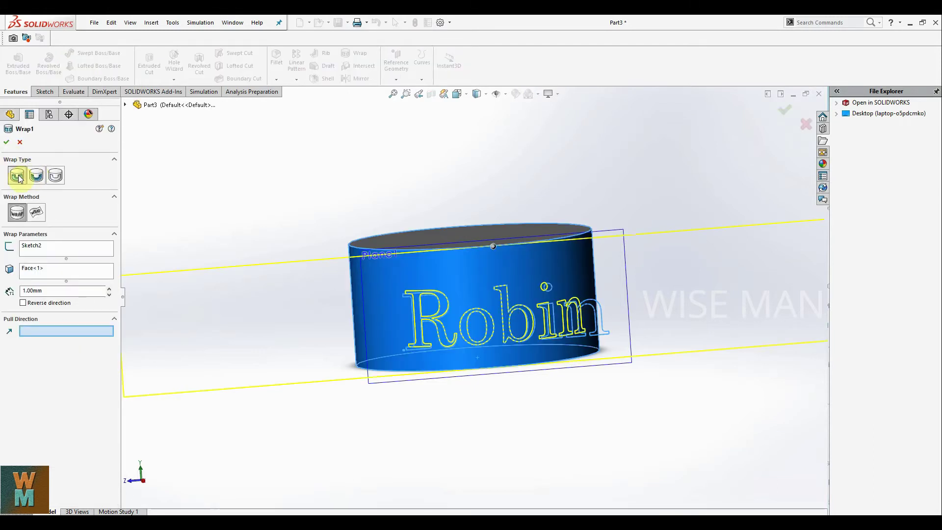
pyautogui.click(7, 143)
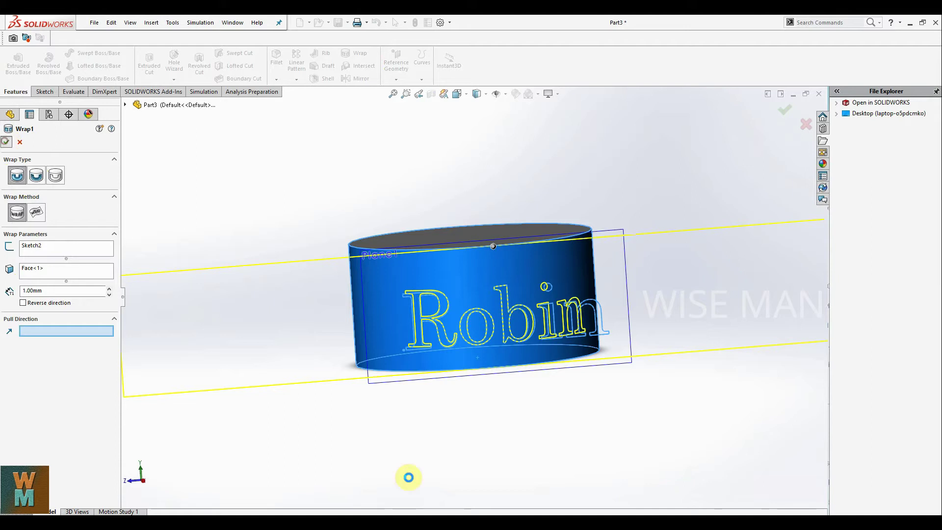
pyautogui.moveTo(427, 457); pyautogui.dragTo(395, 464, button='middle')
# Edit Wrap1 again and change its type to Scribe
pyautogui.rightClick(23, 260)
pyautogui.click(33, 230)
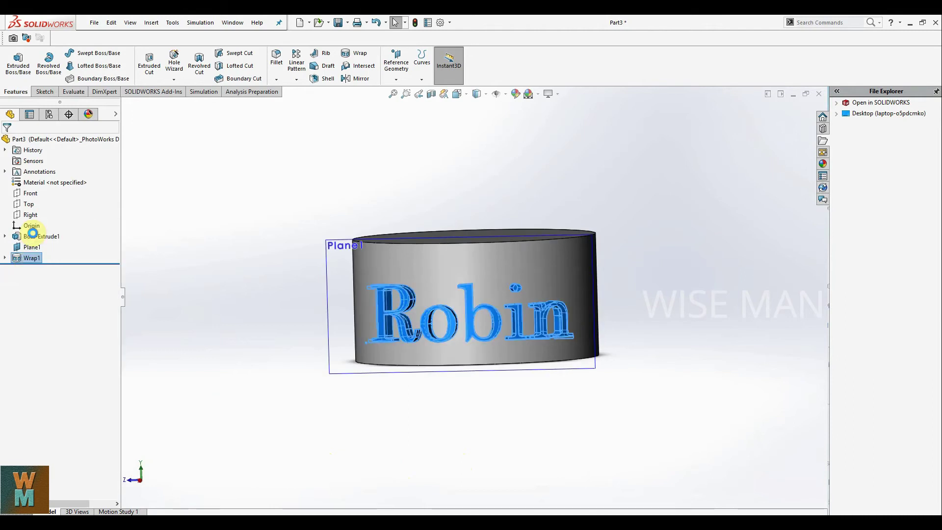
pyautogui.click(53, 179)
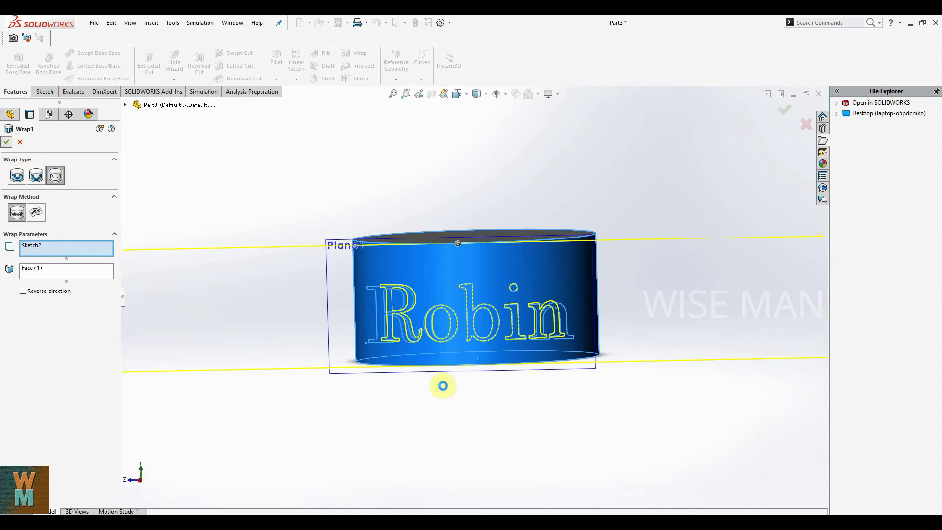
pyautogui.click(442, 385)
pyautogui.press('Return')
pyautogui.moveTo(419, 423)
pyautogui.mouseDown(button='middle')
pyautogui.moveTo(496, 410)
pyautogui.moveTo(381, 410)
pyautogui.moveTo(391, 423)
pyautogui.moveTo(462, 412)
pyautogui.moveTo(442, 442)
pyautogui.moveTo(380, 440)
pyautogui.moveTo(421, 435)
pyautogui.mouseUp(button='middle')
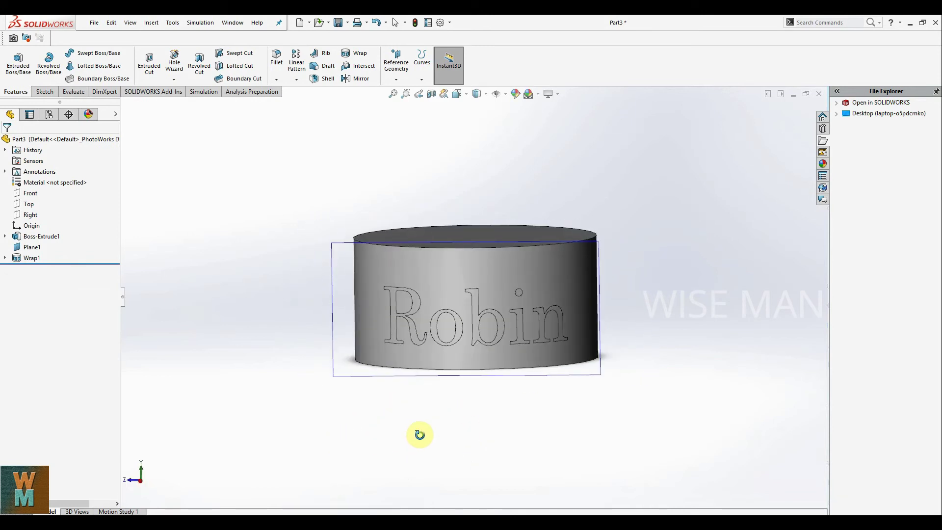
# Edit Wrap1 and set its wrap type back to Emboss
pyautogui.rightClick(27, 259)
pyautogui.click(27, 259)
pyautogui.rightClick(25, 259)
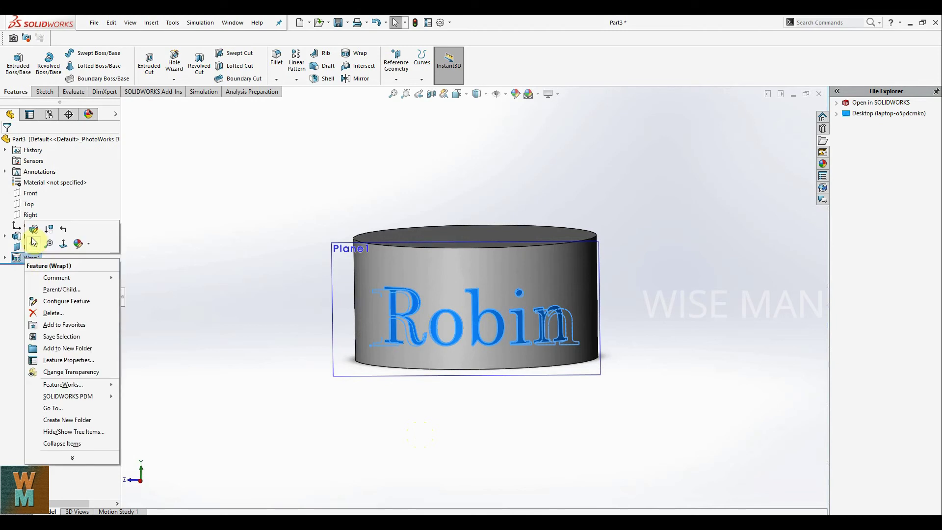
pyautogui.click(34, 235)
pyautogui.click(17, 175)
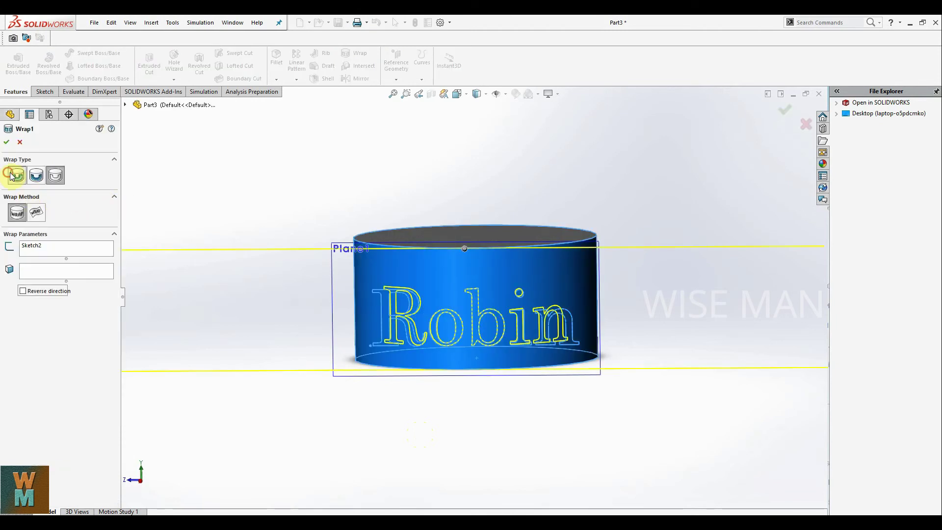
pyautogui.click(56, 175)
pyautogui.click(17, 176)
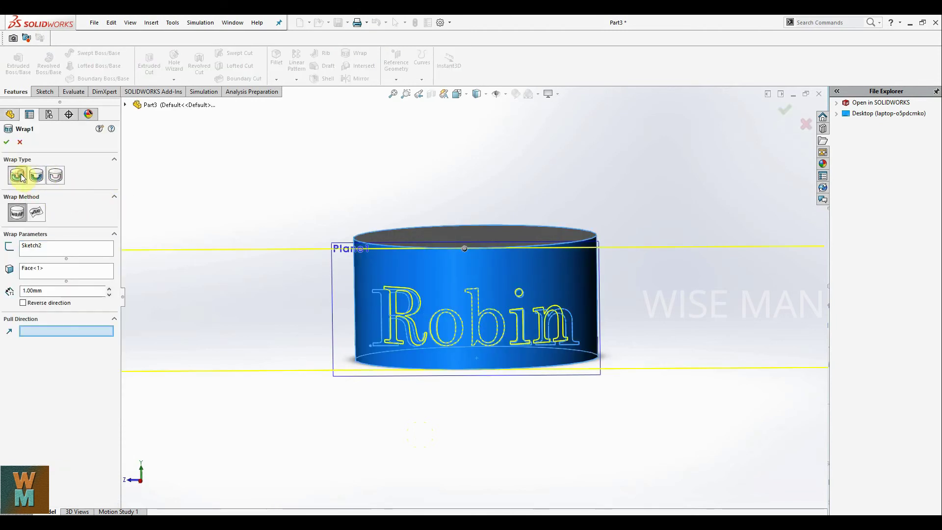
pyautogui.click(6, 144)
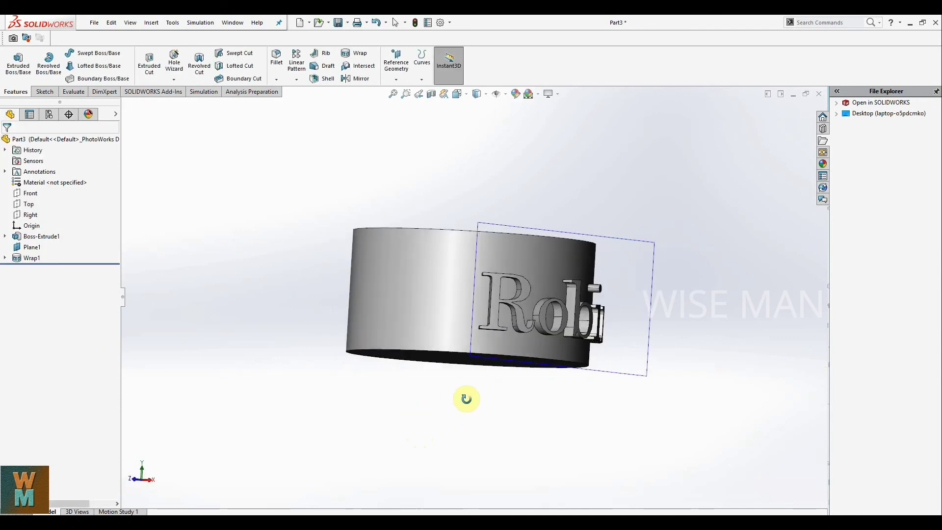